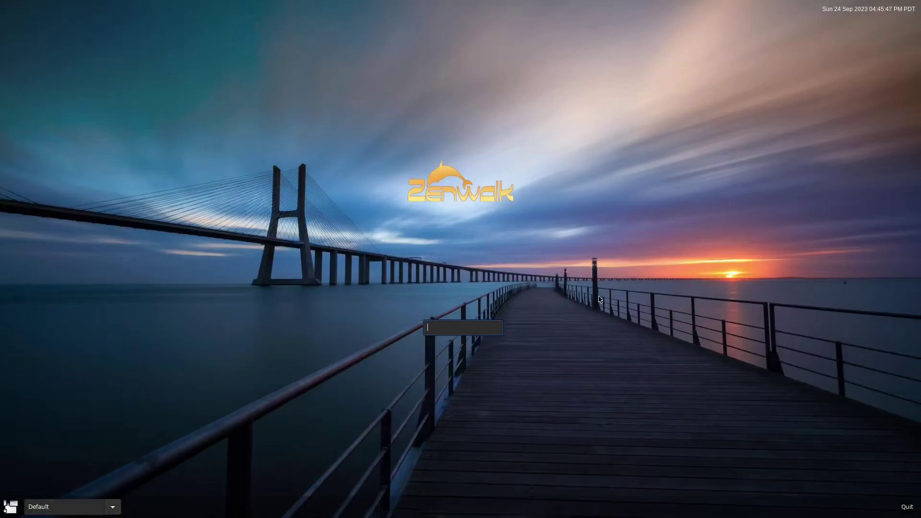
Log in to the default desktop session with the account's username and password
{"action": "type", "text": "alex"}
{"action": "key", "text": "Return"}
{"action": "key", "text": "Return"}
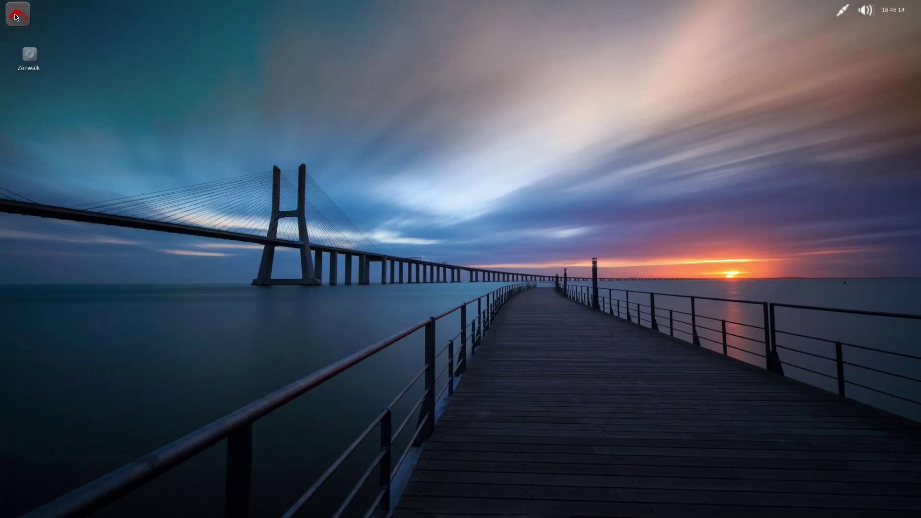
Examine the application menu's categories and the Applications entries offered for the desktop background
{"action": "left_click", "coordinate": [16, 18]}
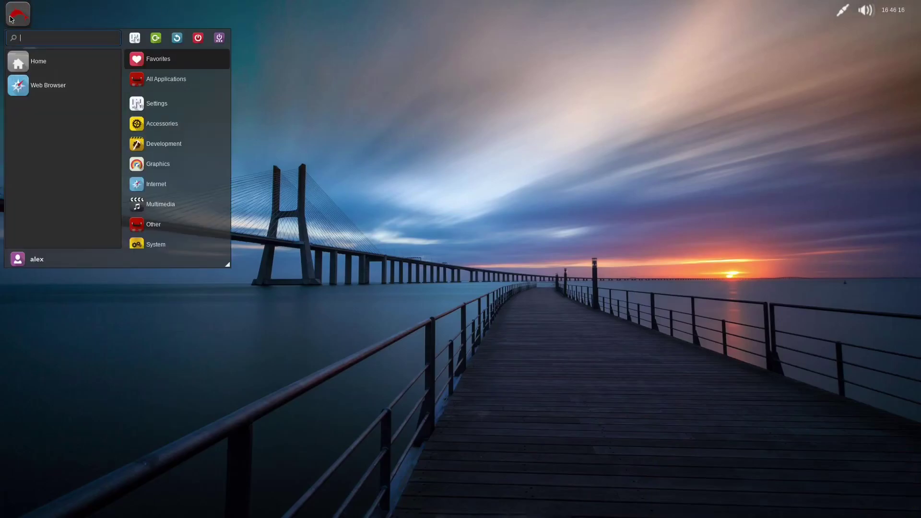
{"action": "left_click", "coordinate": [87, 25]}
{"action": "right_click", "coordinate": [224, 84]}
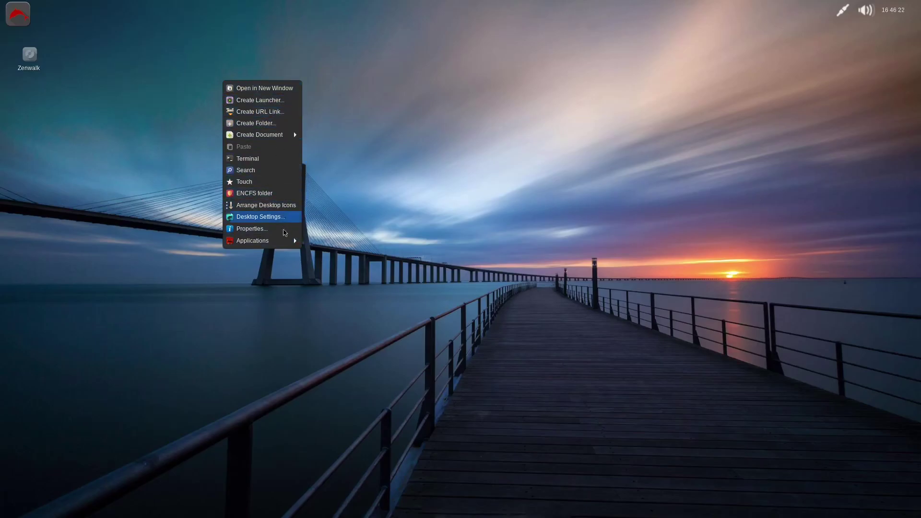
{"action": "mouse_move", "coordinate": [281, 242]}
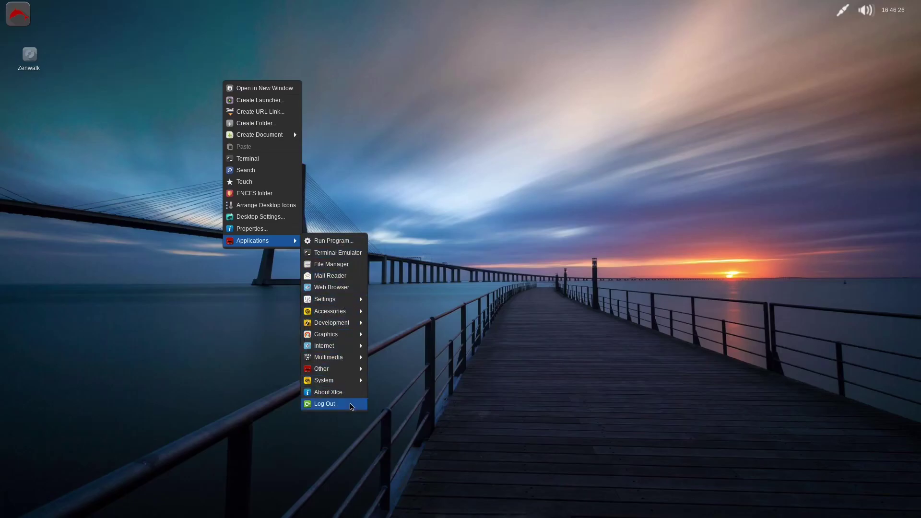
{"action": "left_click", "coordinate": [354, 107]}
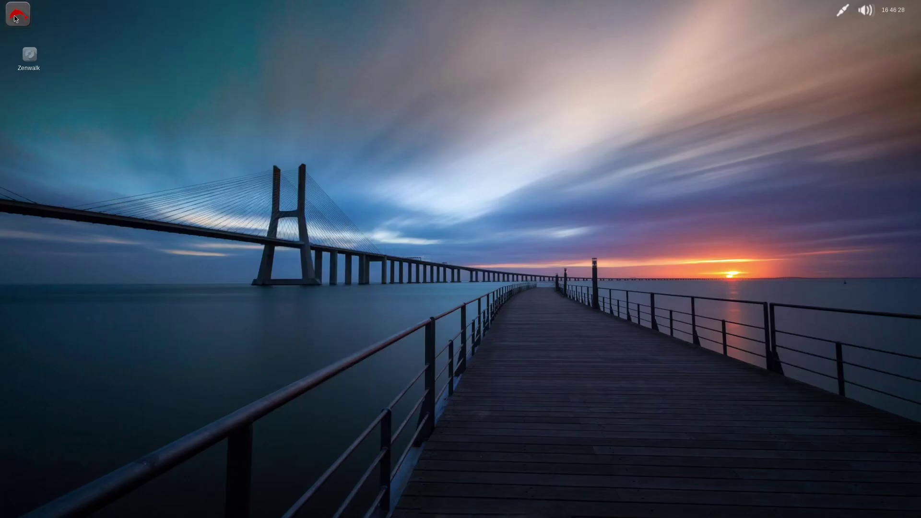
{"action": "left_click", "coordinate": [16, 18]}
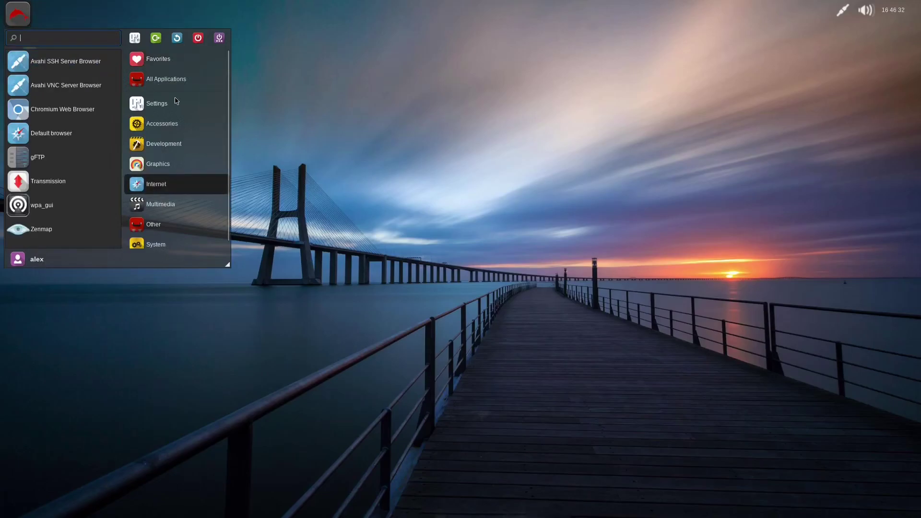
{"action": "mouse_move", "coordinate": [174, 102]}
{"action": "left_click", "coordinate": [352, 57]}
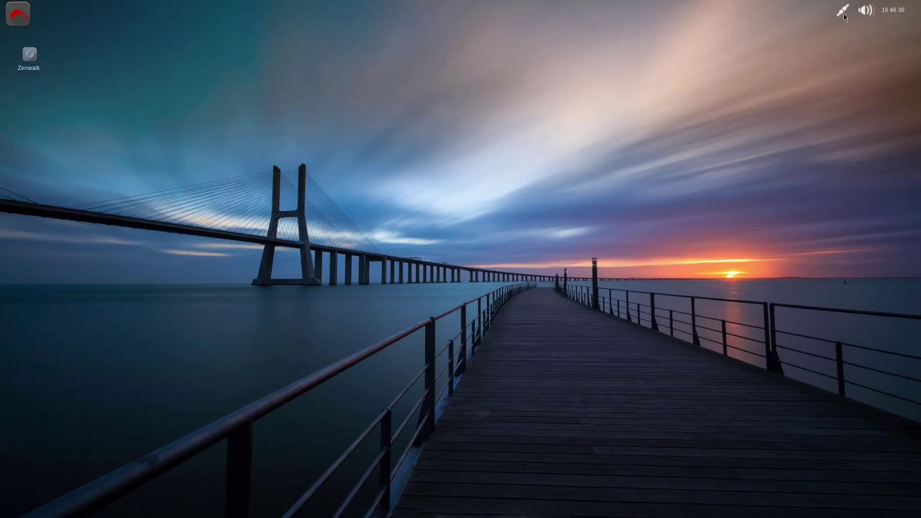
Examine the audio volume controls and the Ethernet and VPN connection options
{"action": "left_click", "coordinate": [894, 10]}
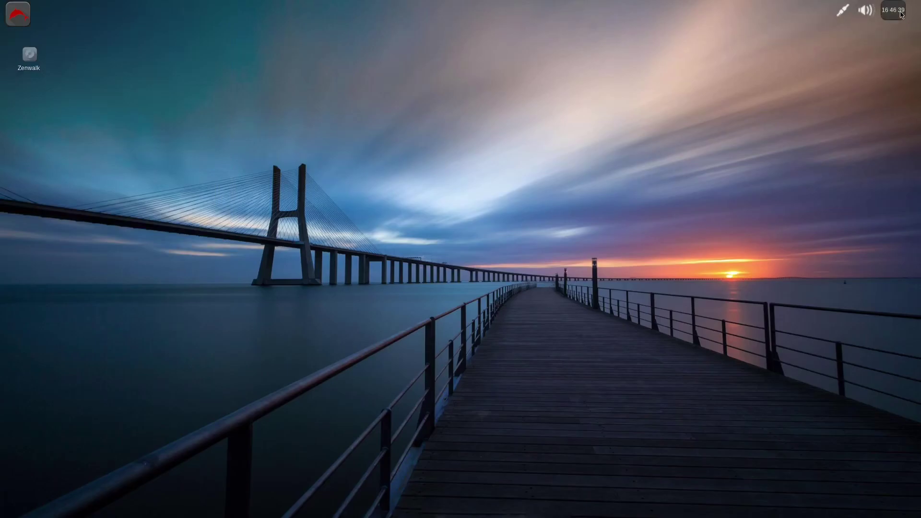
{"action": "left_click", "coordinate": [847, 20]}
{"action": "left_click", "coordinate": [867, 14]}
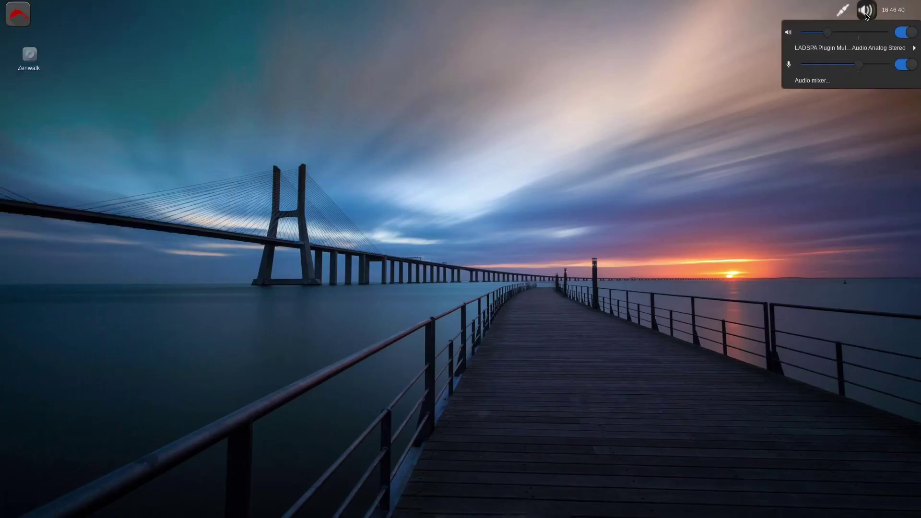
{"action": "left_click", "coordinate": [833, 22]}
{"action": "left_click", "coordinate": [843, 14]}
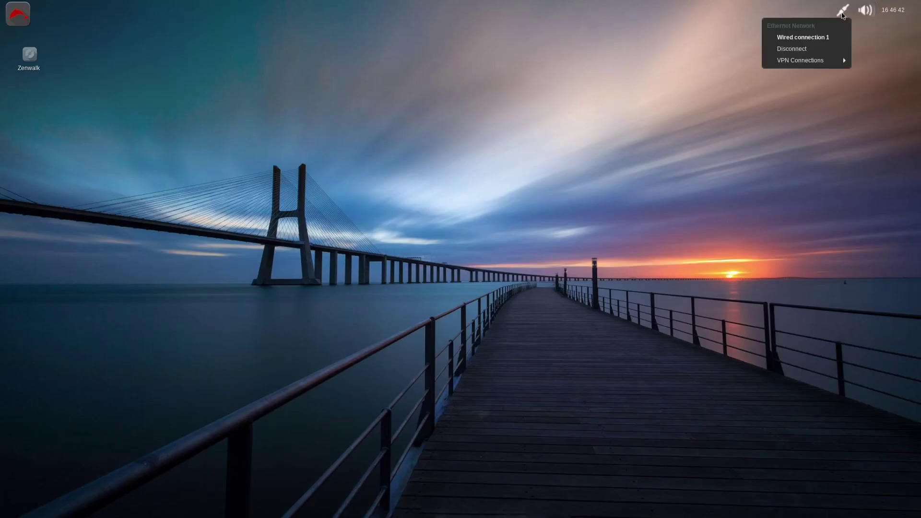
{"action": "left_click", "coordinate": [721, 41]}
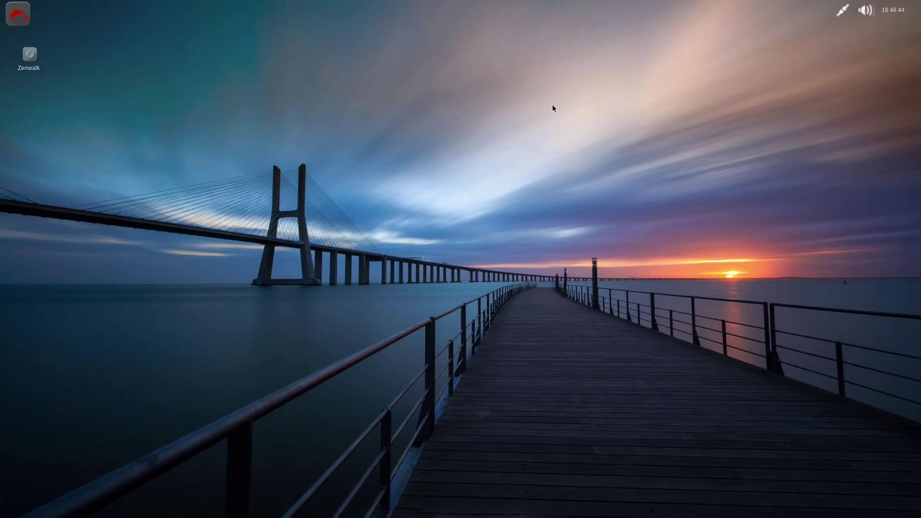
Launch the web browser, maximize its window, and bring up its About Chromium page
{"action": "mouse_move", "coordinate": [31, 57]}
{"action": "left_mouse_down"}
{"action": "mouse_move", "coordinate": [24, 67]}
{"action": "mouse_move", "coordinate": [32, 60]}
{"action": "mouse_move", "coordinate": [11, 53]}
{"action": "mouse_move", "coordinate": [20, 56]}
{"action": "left_mouse_up"}
{"action": "left_click", "coordinate": [25, 22]}
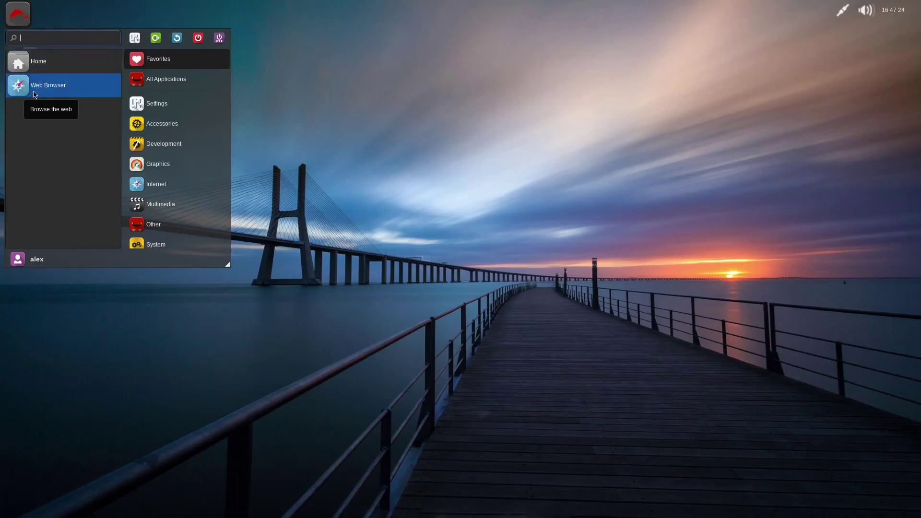
{"action": "left_click", "coordinate": [44, 93]}
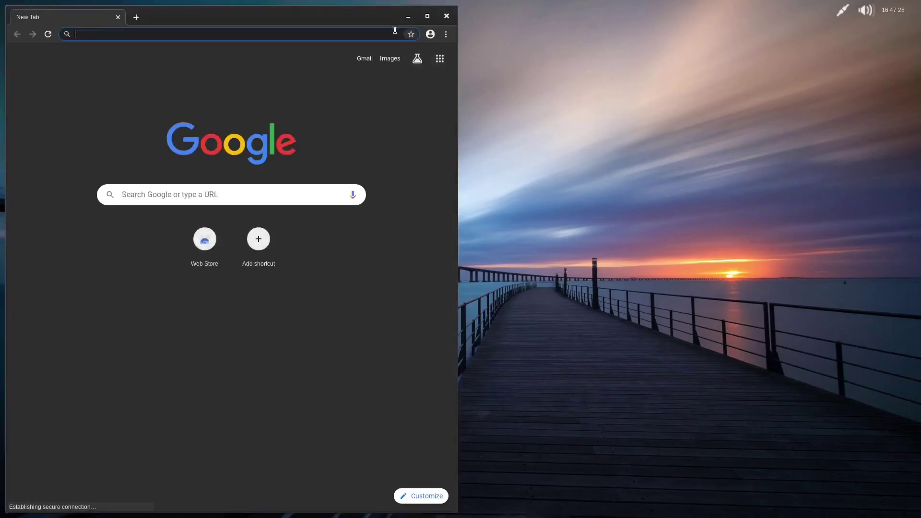
{"action": "left_click", "coordinate": [427, 16]}
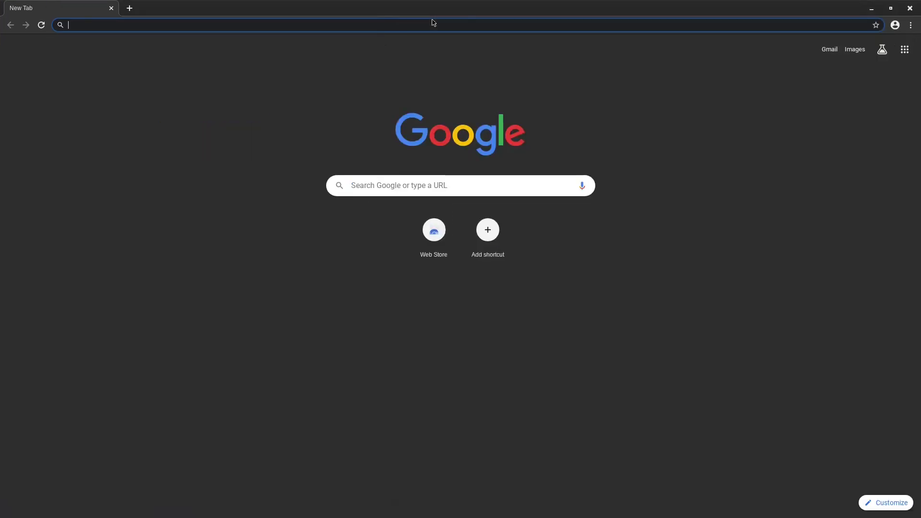
{"action": "left_click", "coordinate": [912, 24]}
{"action": "left_click", "coordinate": [839, 197]}
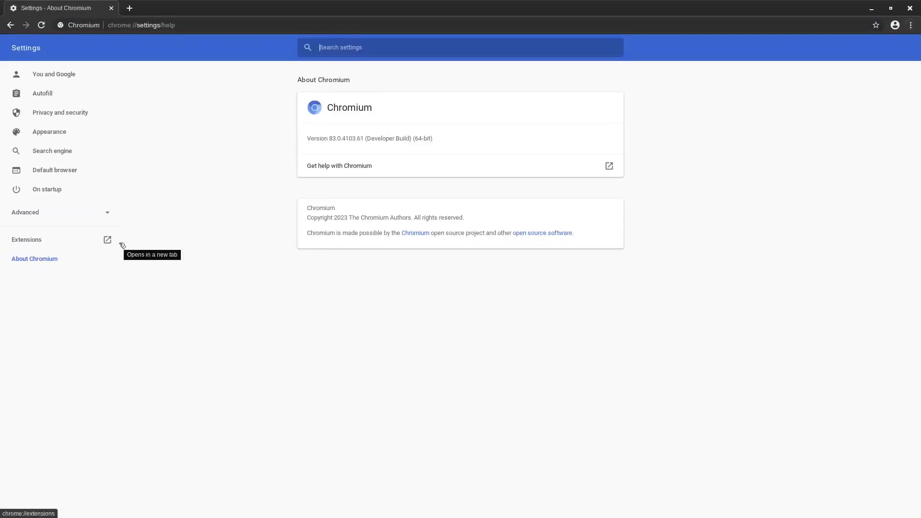
Try the Classic theme in Chromium's appearance settings and close the browser
{"action": "left_click", "coordinate": [46, 134]}
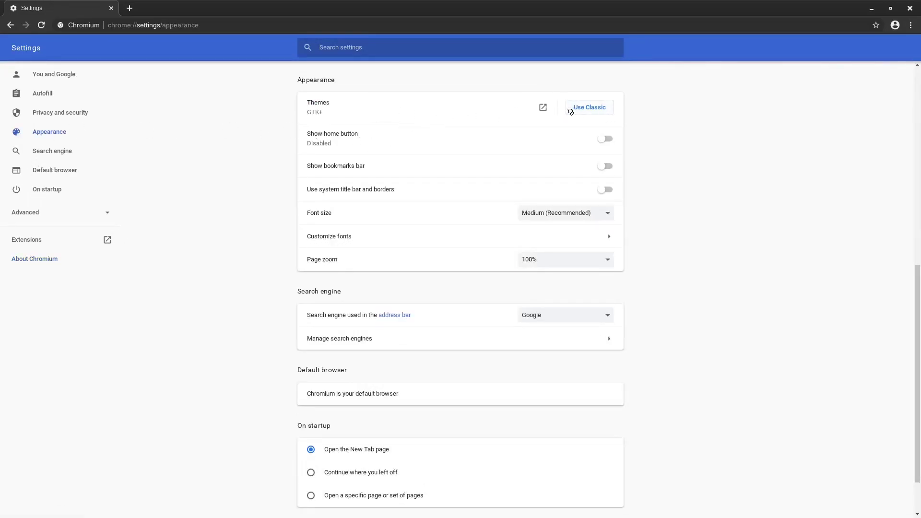
{"action": "left_click", "coordinate": [574, 111]}
{"action": "left_click", "coordinate": [612, 114]}
{"action": "left_click", "coordinate": [911, 9]}
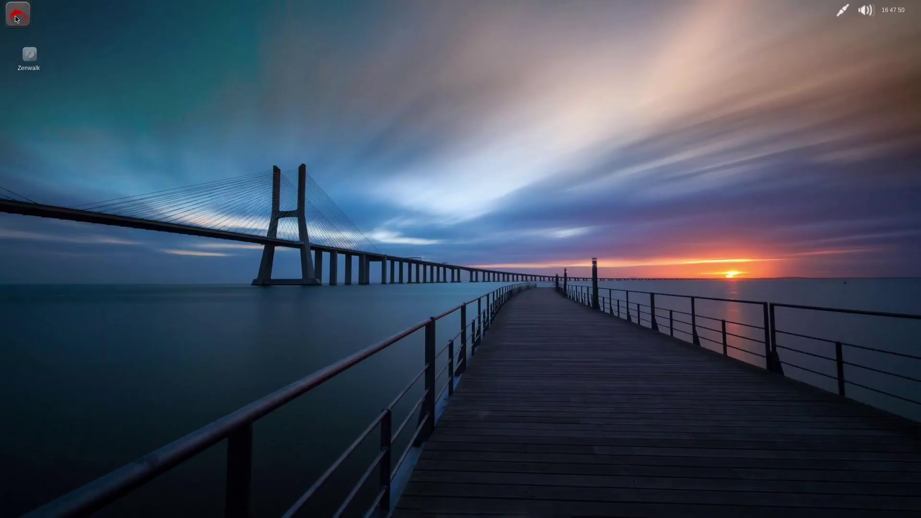
Open the home folder, choosing a preferred file manager application for it
{"action": "left_click", "coordinate": [16, 19]}
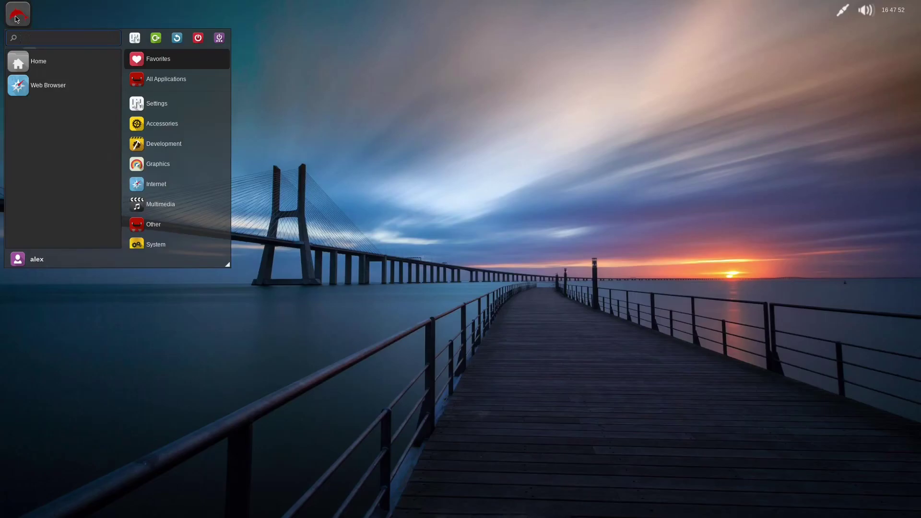
{"action": "left_click", "coordinate": [31, 72]}
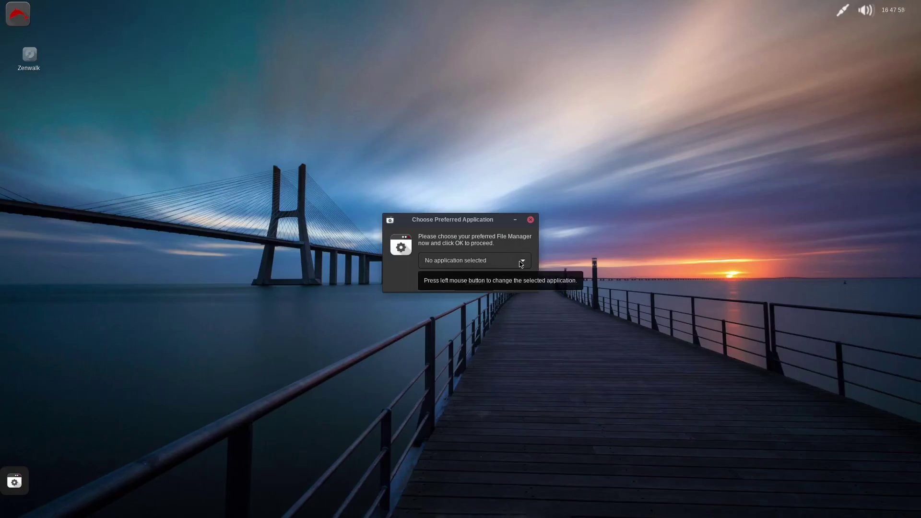
{"action": "left_click", "coordinate": [523, 263]}
{"action": "left_click", "coordinate": [480, 274]}
{"action": "left_click", "coordinate": [517, 283]}
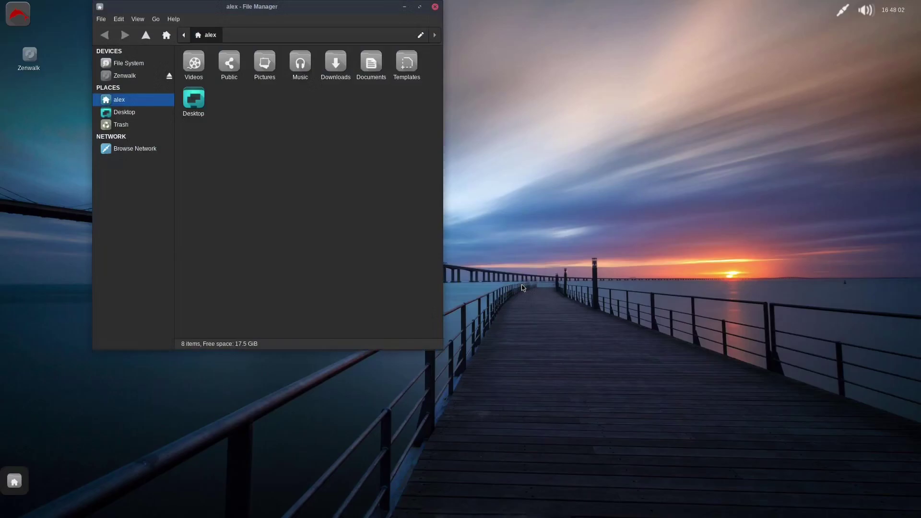
Move the file manager window toward the middle of the desktop, widen it, and close it
{"action": "left_click_drag", "start_coordinate": [273, 7], "coordinate": [327, 42]}
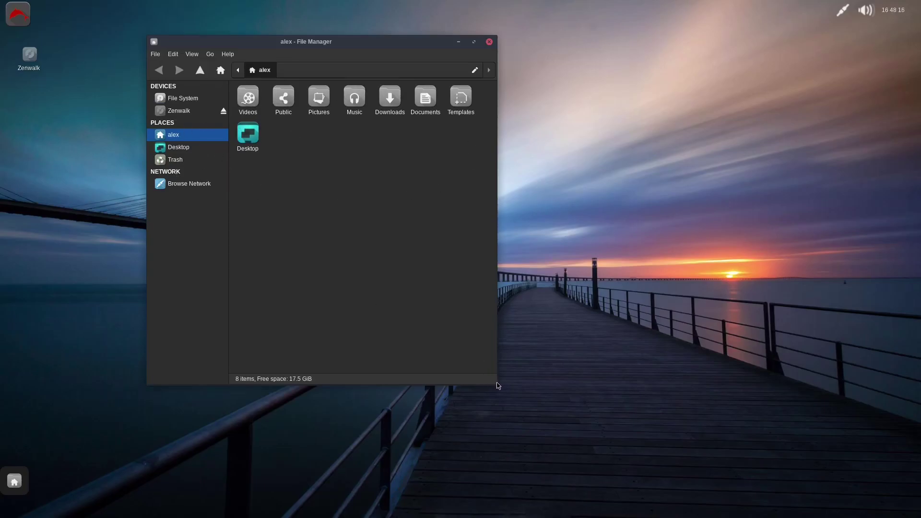
{"action": "left_click_drag", "start_coordinate": [494, 384], "coordinate": [714, 410]}
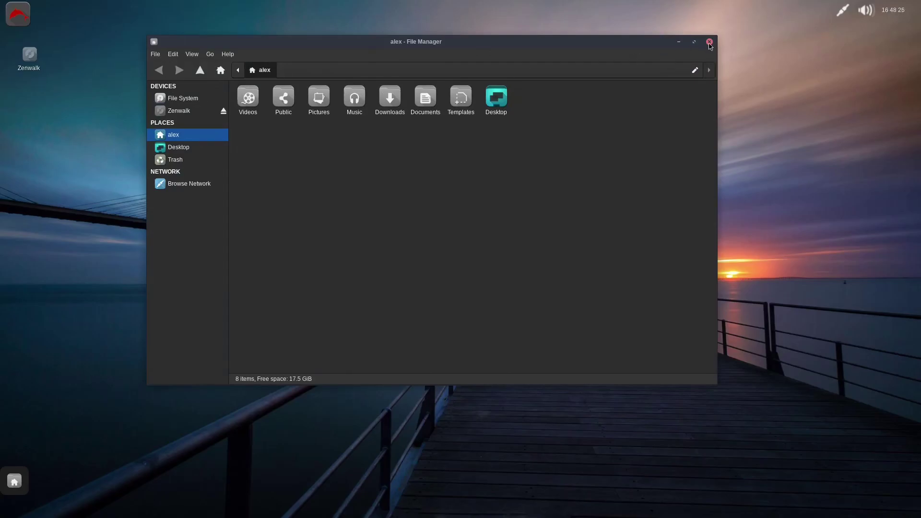
{"action": "left_click", "coordinate": [710, 43]}
Look through the list of all applications and open the desktop's Appearance settings
{"action": "left_click", "coordinate": [18, 19]}
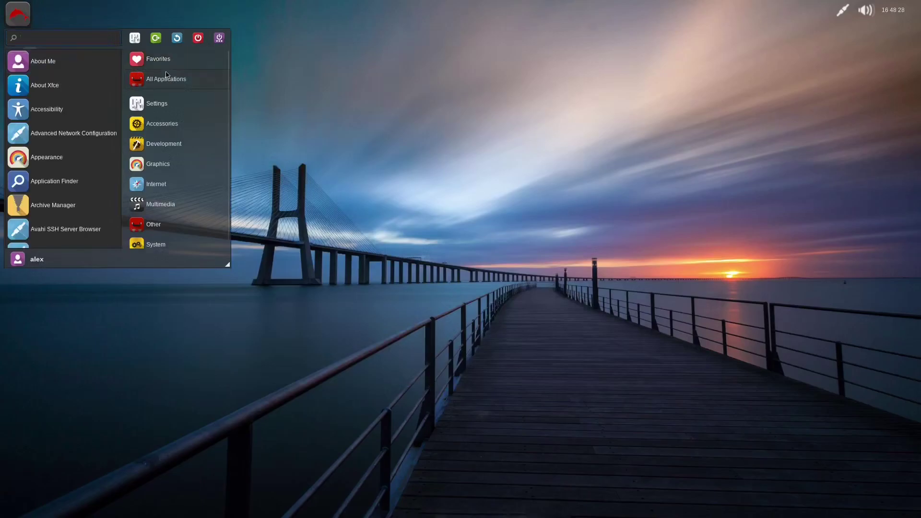
{"action": "mouse_move", "coordinate": [169, 82]}
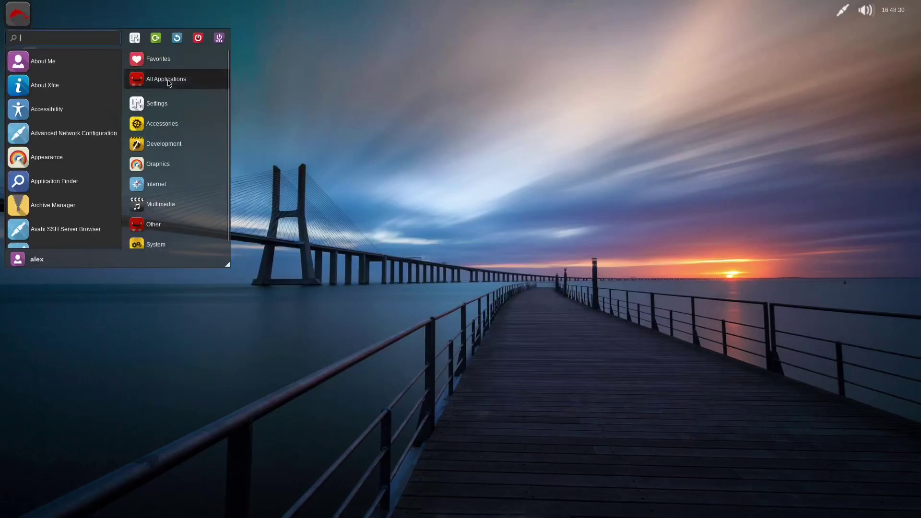
{"action": "mouse_move", "coordinate": [120, 67]}
{"action": "left_mouse_down"}
{"action": "mouse_move", "coordinate": [120, 259]}
{"action": "mouse_move", "coordinate": [121, 53]}
{"action": "left_mouse_up"}
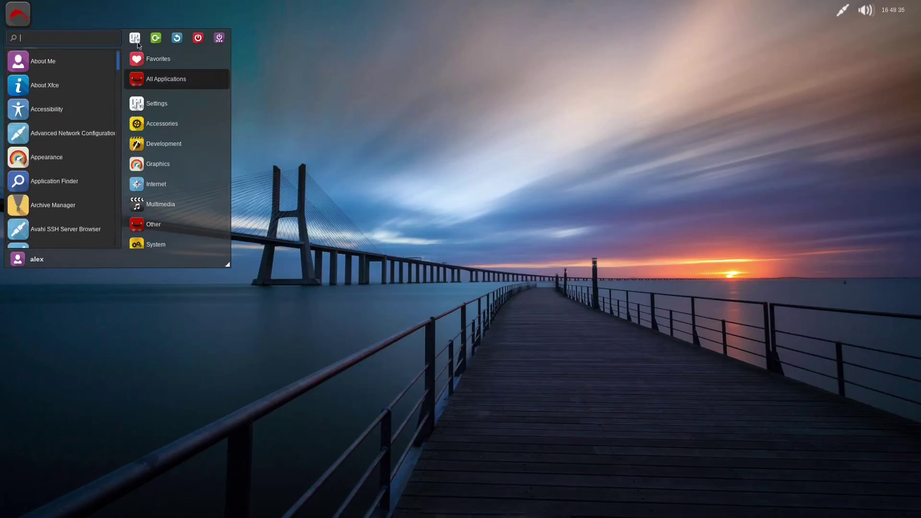
{"action": "left_click", "coordinate": [163, 106]}
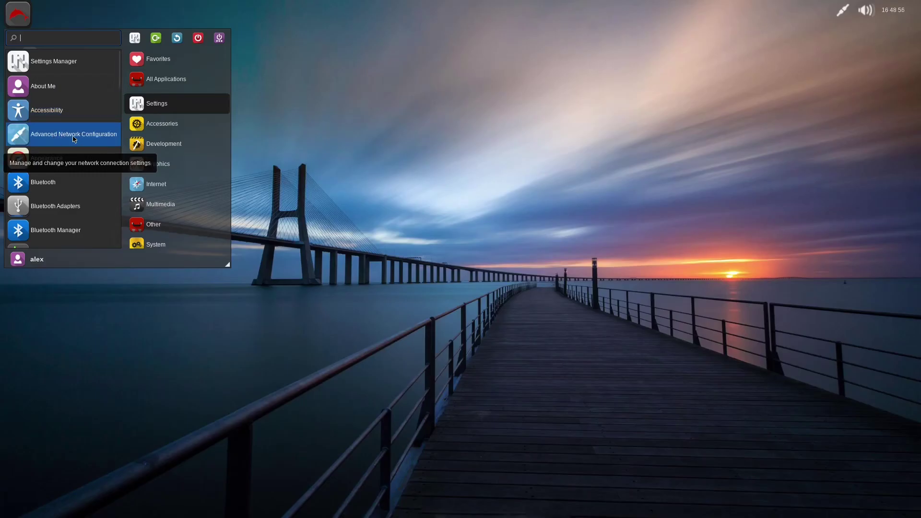
{"action": "left_click", "coordinate": [56, 165]}
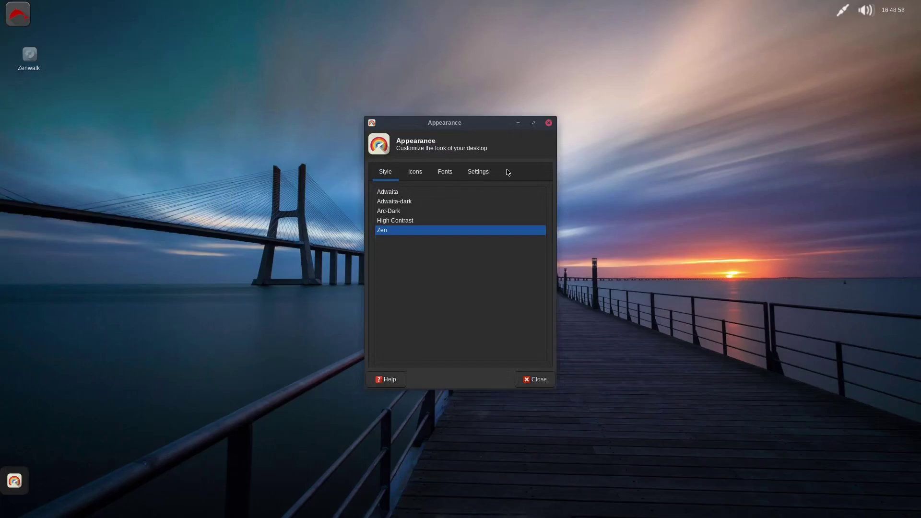
Examine the styles, icon themes, fonts and general settings in the Appearance dialog, and close it
{"action": "left_click_drag", "start_coordinate": [473, 128], "coordinate": [453, 112]}
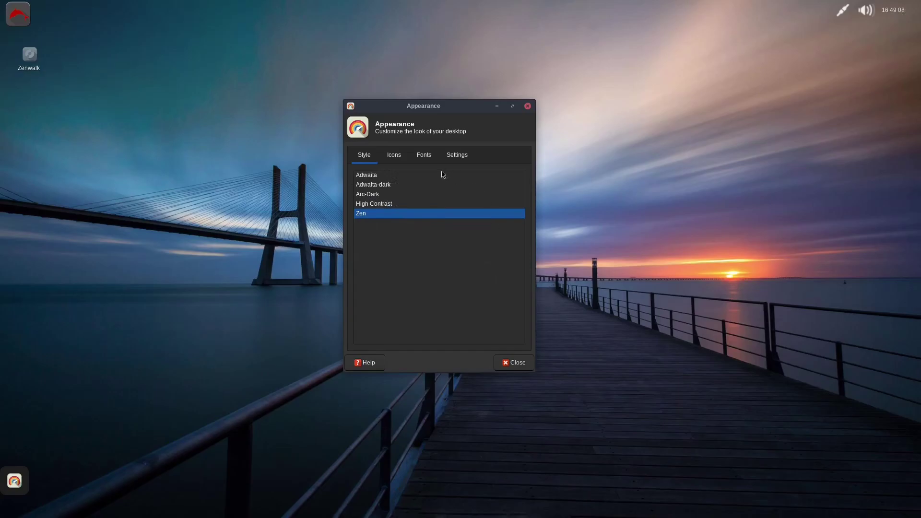
{"action": "left_click", "coordinate": [398, 157]}
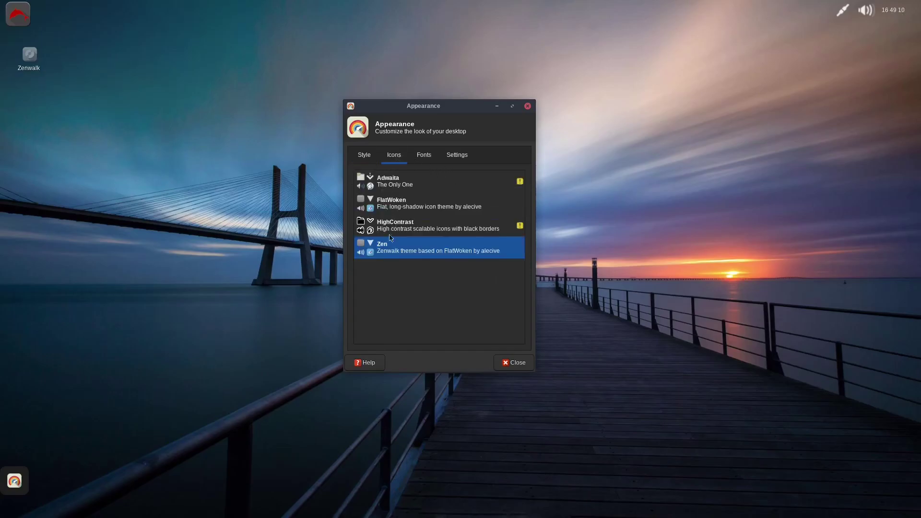
{"action": "left_click", "coordinate": [420, 158]}
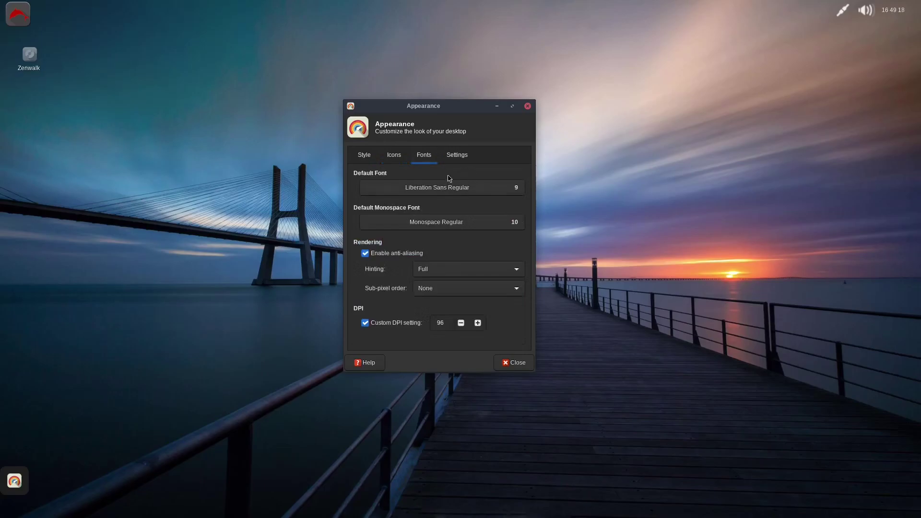
{"action": "left_click", "coordinate": [460, 161]}
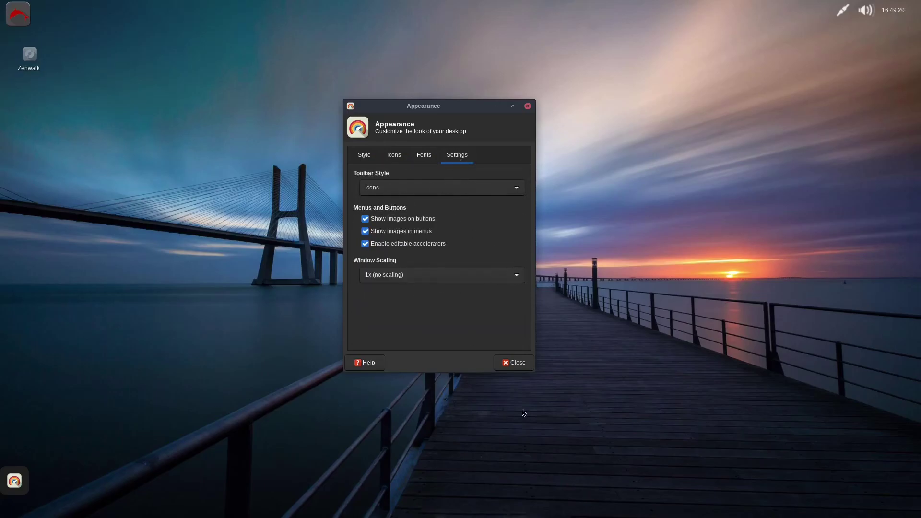
{"action": "left_click", "coordinate": [525, 363]}
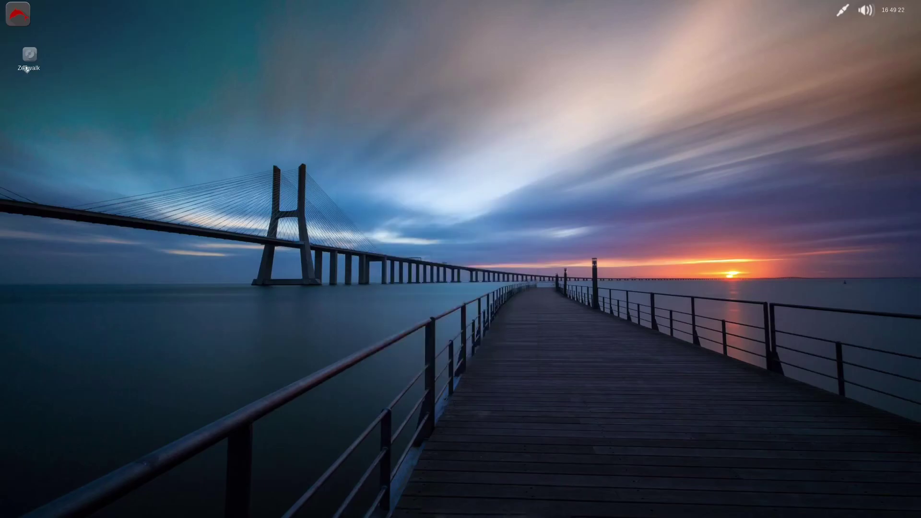
Look through the Settings category and the list of all installed applications as far as the disk and display tools
{"action": "left_click", "coordinate": [17, 20]}
{"action": "left_click", "coordinate": [157, 103]}
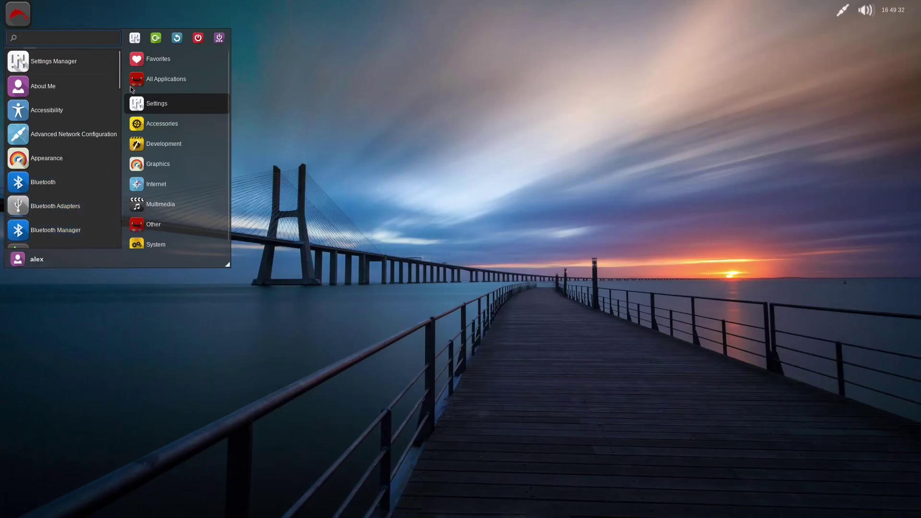
{"action": "left_click", "coordinate": [166, 79]}
{"action": "scroll", "coordinate": [118, 108], "scroll_direction": "down", "scroll_amount": 5}
{"action": "left_click_drag", "start_coordinate": [118, 109], "coordinate": [125, 84]}
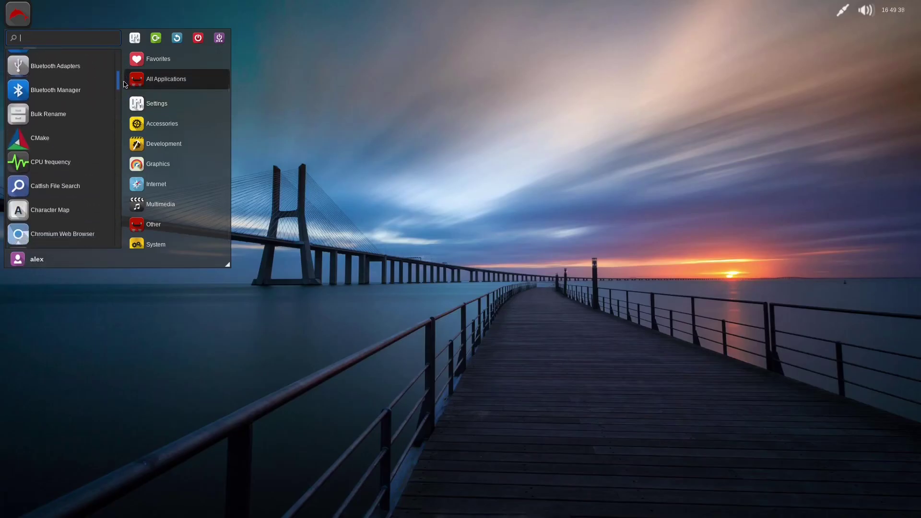
{"action": "left_click_drag", "start_coordinate": [124, 85], "coordinate": [127, 93]}
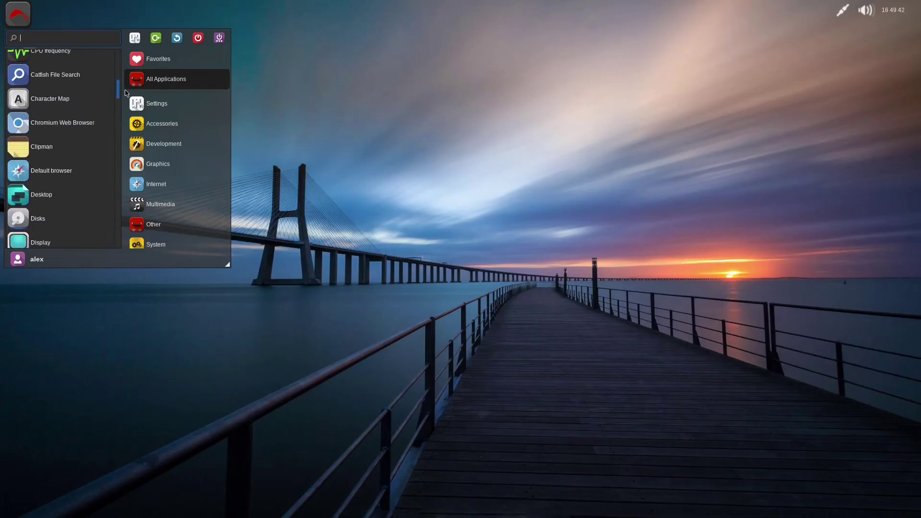
{"action": "scroll", "coordinate": [72, 144], "scroll_direction": "down", "scroll_amount": 3}
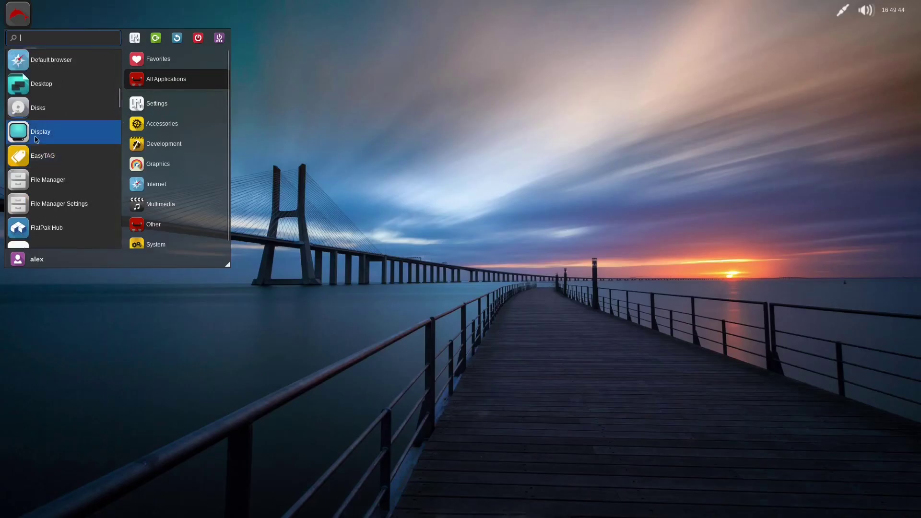
Open the Disks utility to view the hard disk's volumes, move its window slightly higher, and close it
{"action": "left_click", "coordinate": [26, 113]}
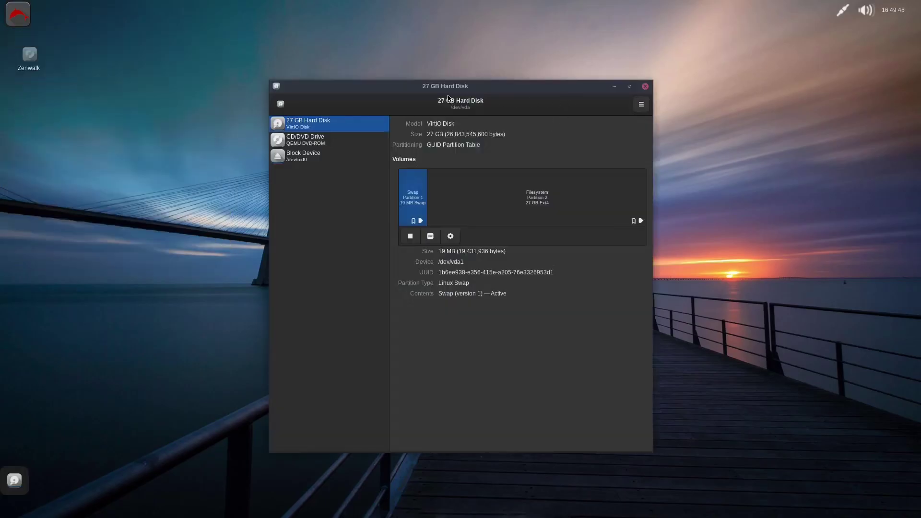
{"action": "left_click_drag", "start_coordinate": [454, 91], "coordinate": [460, 66]}
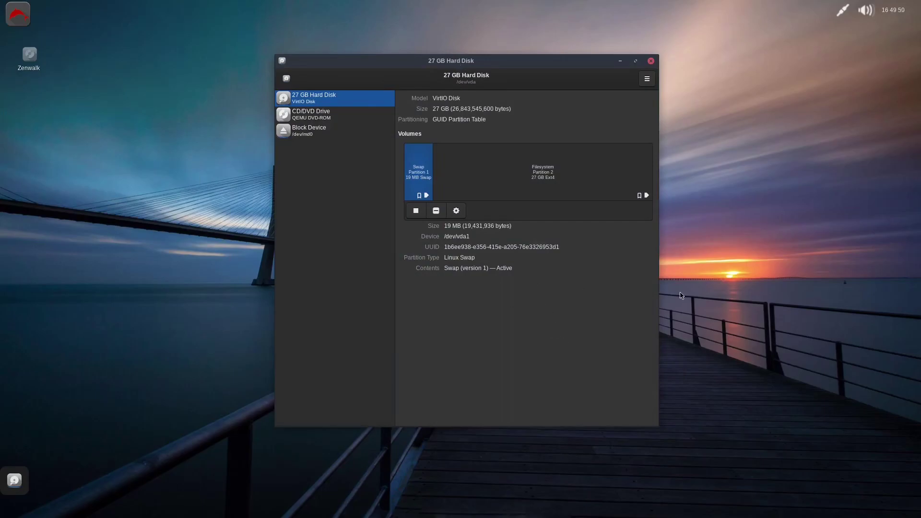
{"action": "left_click", "coordinate": [652, 64]}
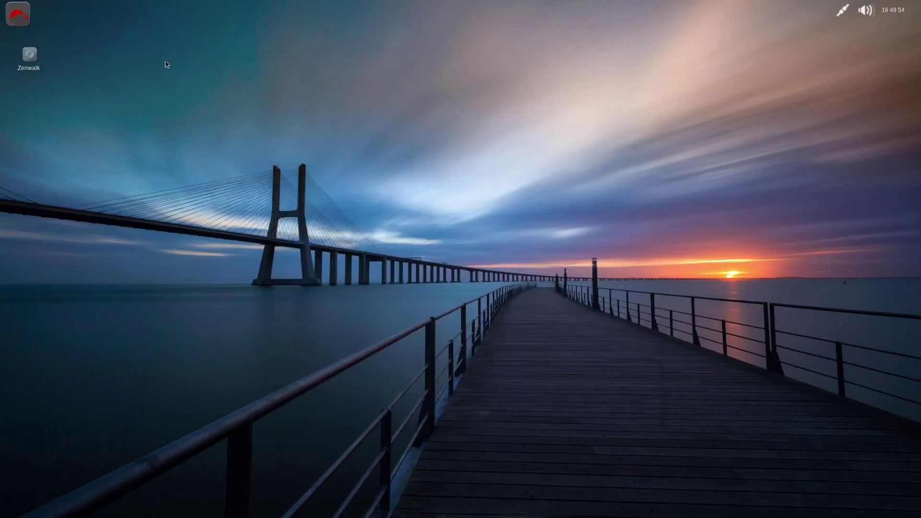
Examine all the entries in the Settings category of the applications menu, down to Xfce Terminal
{"action": "left_click", "coordinate": [18, 15]}
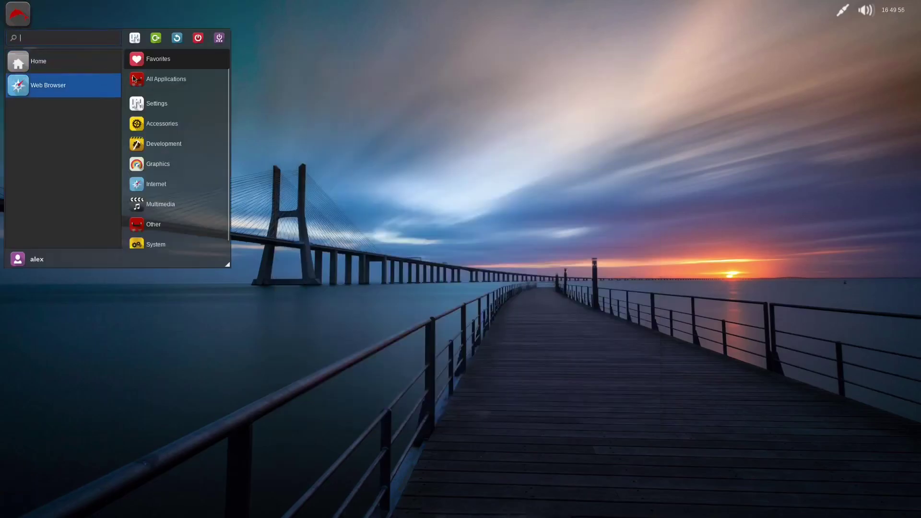
{"action": "mouse_move", "coordinate": [171, 106]}
{"action": "scroll", "coordinate": [119, 115], "scroll_direction": "down", "scroll_amount": 5}
{"action": "scroll", "coordinate": [119, 129], "scroll_direction": "down", "scroll_amount": 8}
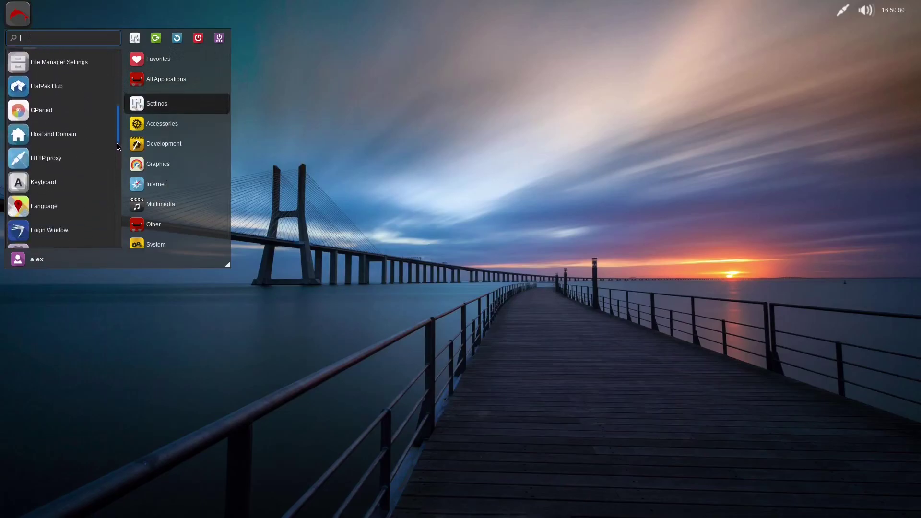
{"action": "scroll", "coordinate": [117, 174], "scroll_direction": "down", "scroll_amount": 4}
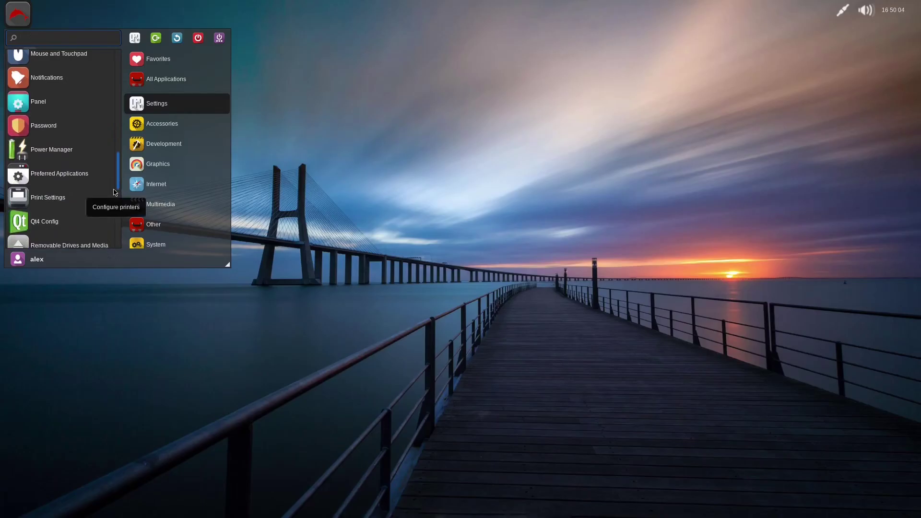
{"action": "scroll", "coordinate": [115, 192], "scroll_direction": "down", "scroll_amount": 1}
{"action": "scroll", "coordinate": [115, 193], "scroll_direction": "down", "scroll_amount": 2}
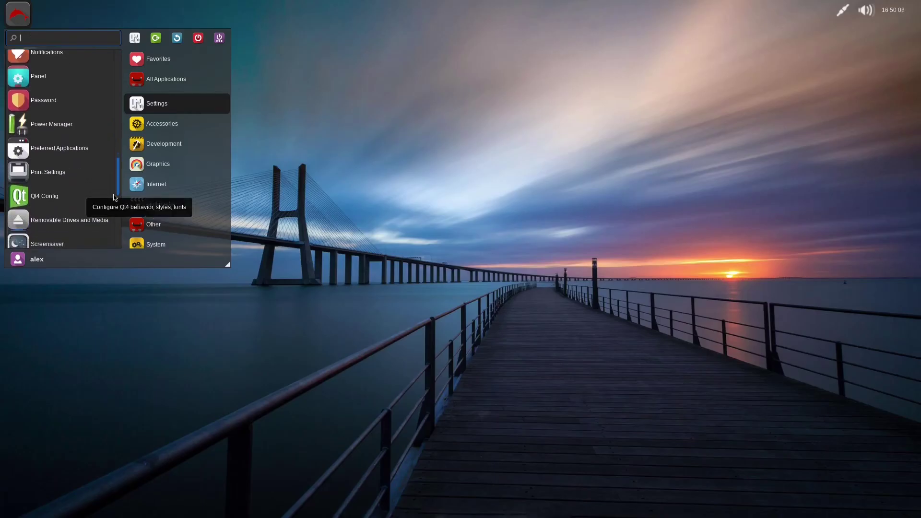
{"action": "scroll", "coordinate": [115, 197], "scroll_direction": "down", "scroll_amount": 4}
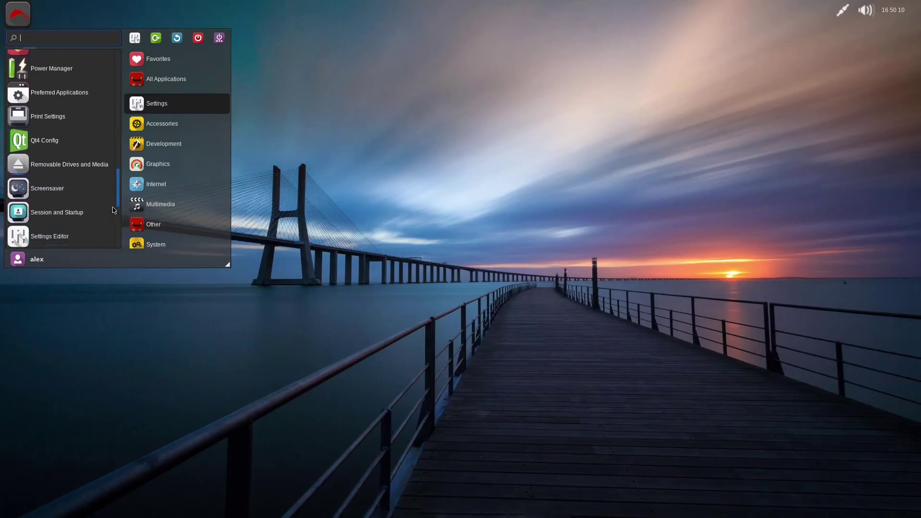
{"action": "scroll", "coordinate": [114, 215], "scroll_direction": "down", "scroll_amount": 2}
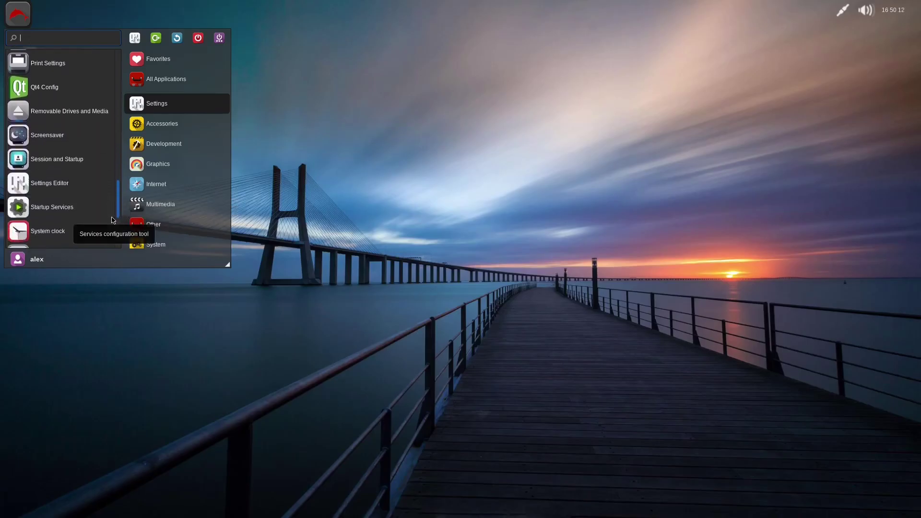
{"action": "scroll", "coordinate": [121, 216], "scroll_direction": "up", "scroll_amount": 2}
{"action": "scroll", "coordinate": [120, 221], "scroll_direction": "down", "scroll_amount": 4}
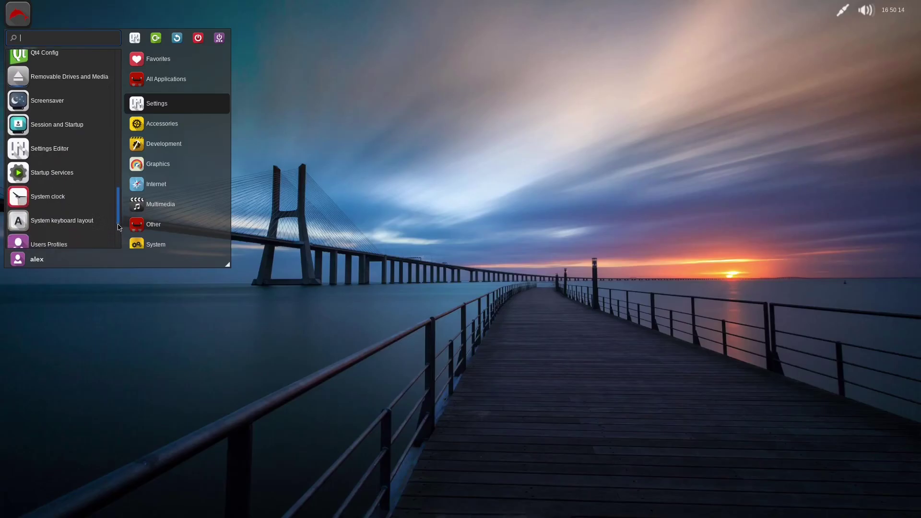
{"action": "scroll", "coordinate": [119, 238], "scroll_direction": "down", "scroll_amount": 3}
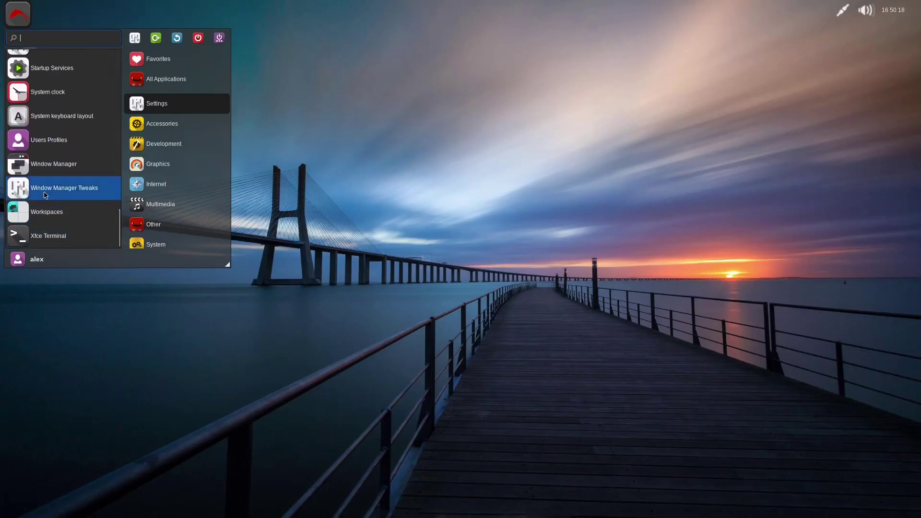
Open Window Manager Tweaks, examine its focus, accessibility, workspaces, placement and compositor settings, and close it
{"action": "left_click", "coordinate": [67, 188]}
{"action": "left_click_drag", "start_coordinate": [466, 138], "coordinate": [469, 120]}
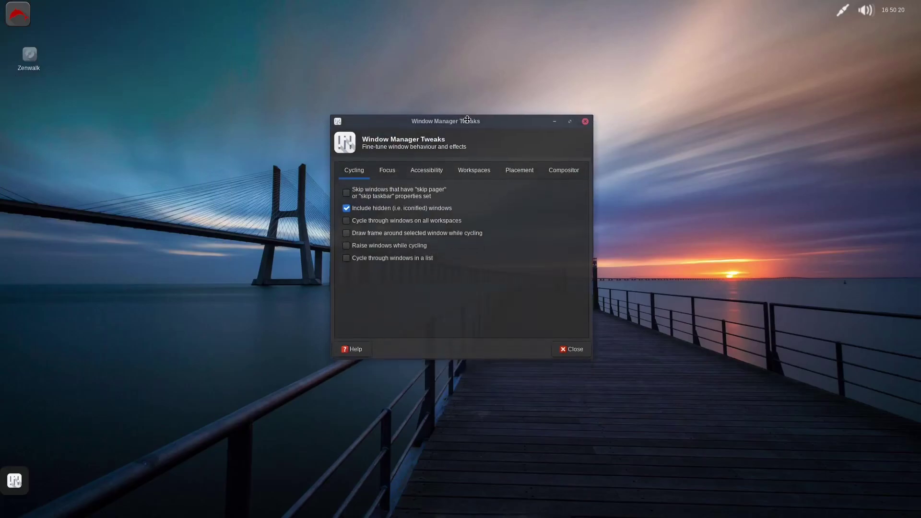
{"action": "left_click", "coordinate": [396, 172]}
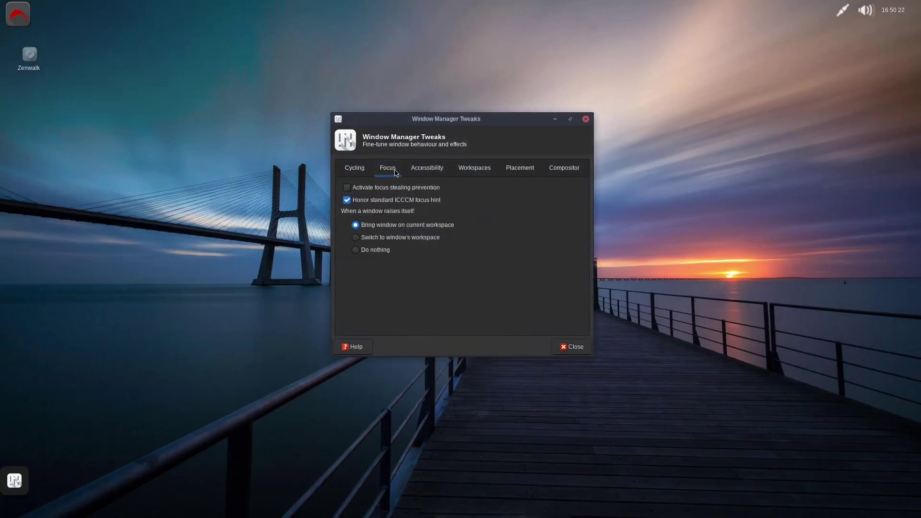
{"action": "left_click", "coordinate": [437, 172]}
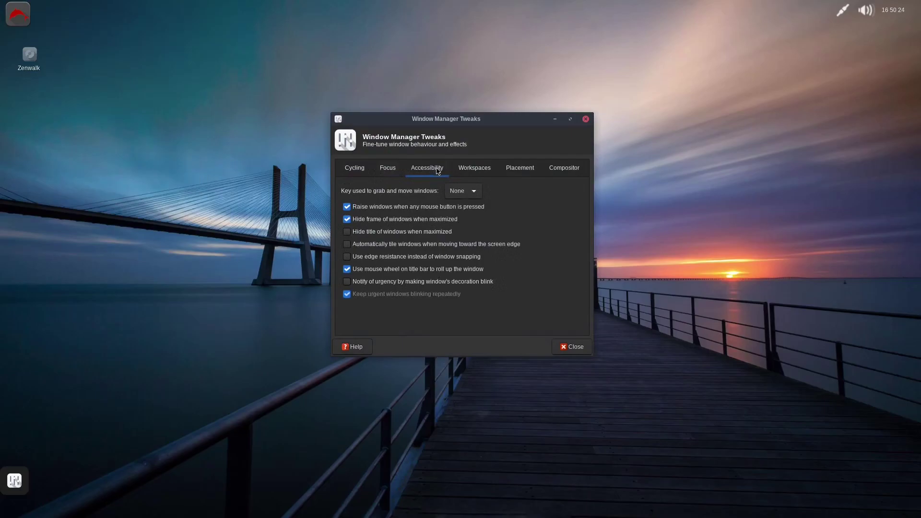
{"action": "left_click", "coordinate": [482, 175]}
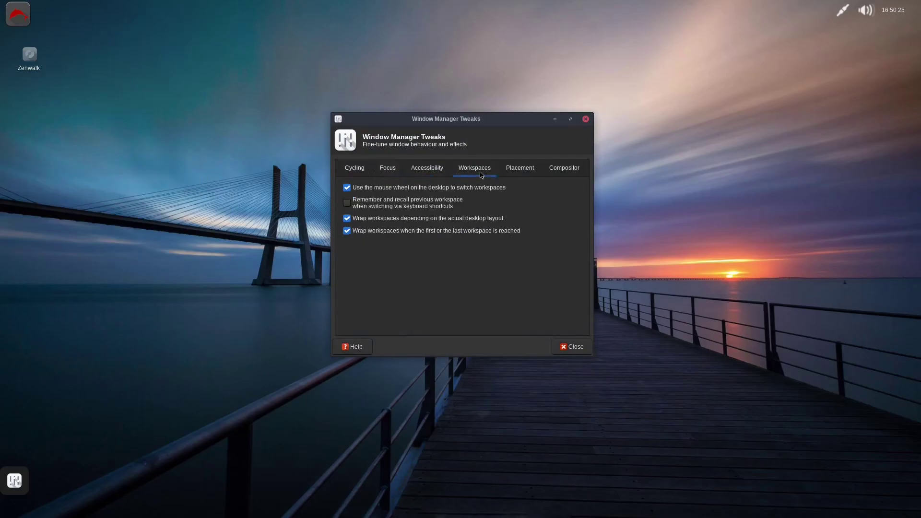
{"action": "left_click", "coordinate": [516, 174]}
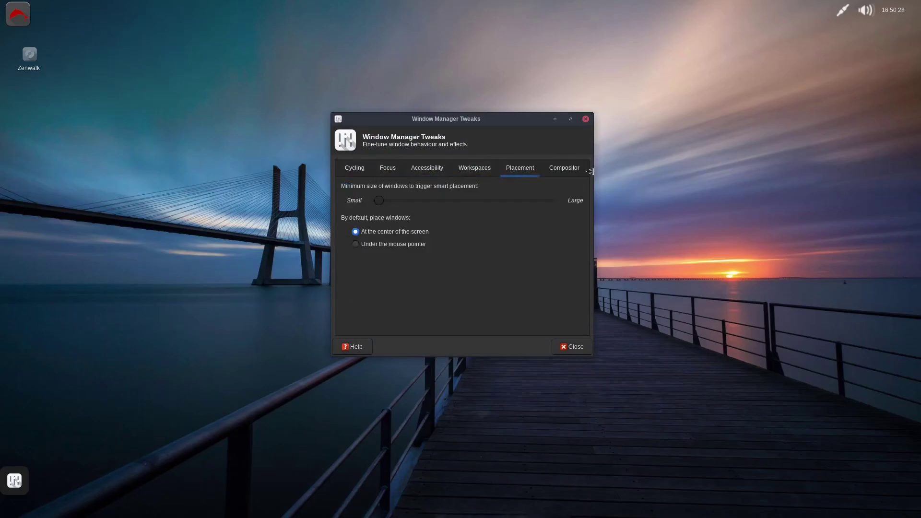
{"action": "left_click", "coordinate": [565, 170]}
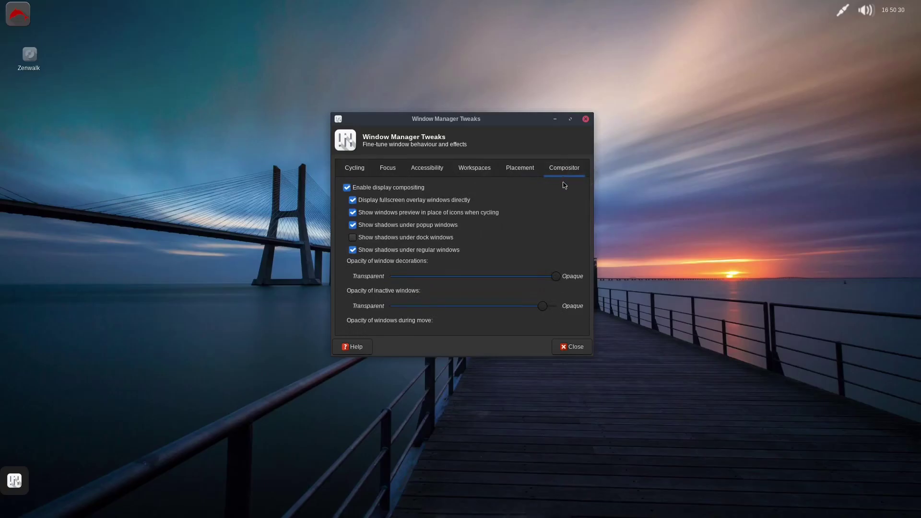
{"action": "mouse_move", "coordinate": [556, 277]}
{"action": "left_mouse_down"}
{"action": "mouse_move", "coordinate": [398, 279]}
{"action": "mouse_move", "coordinate": [554, 284]}
{"action": "left_mouse_up"}
{"action": "left_click", "coordinate": [586, 118]}
View the applications in the Accessories category, including FlatPak Hub, and dismiss the applications menu
{"action": "left_click", "coordinate": [26, 24]}
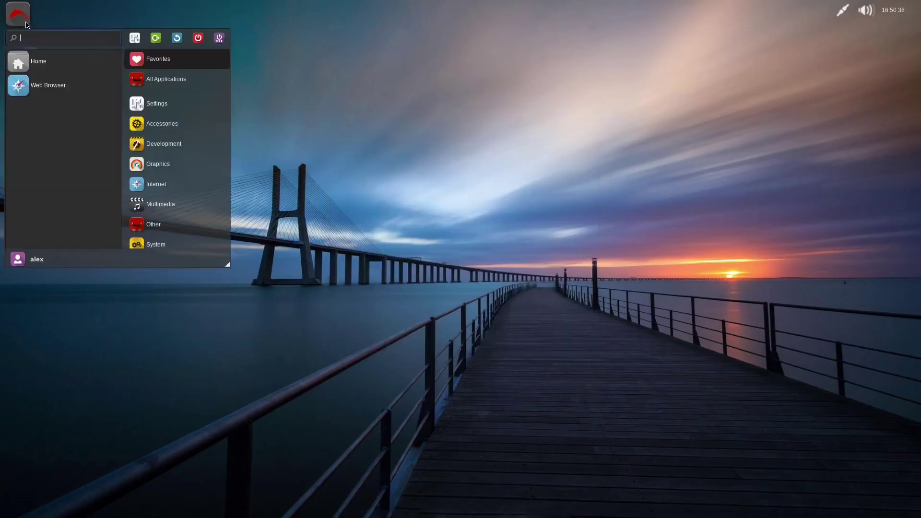
{"action": "left_click", "coordinate": [166, 125]}
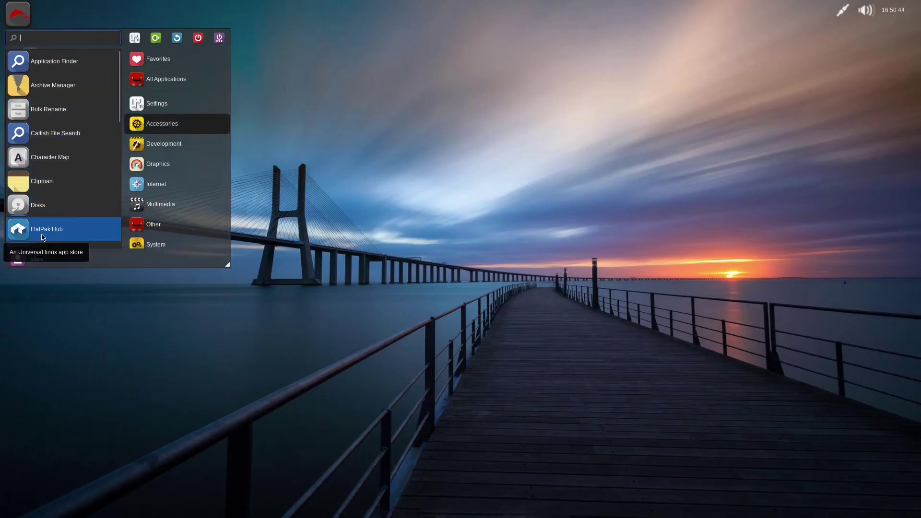
{"action": "left_click", "coordinate": [458, 150]}
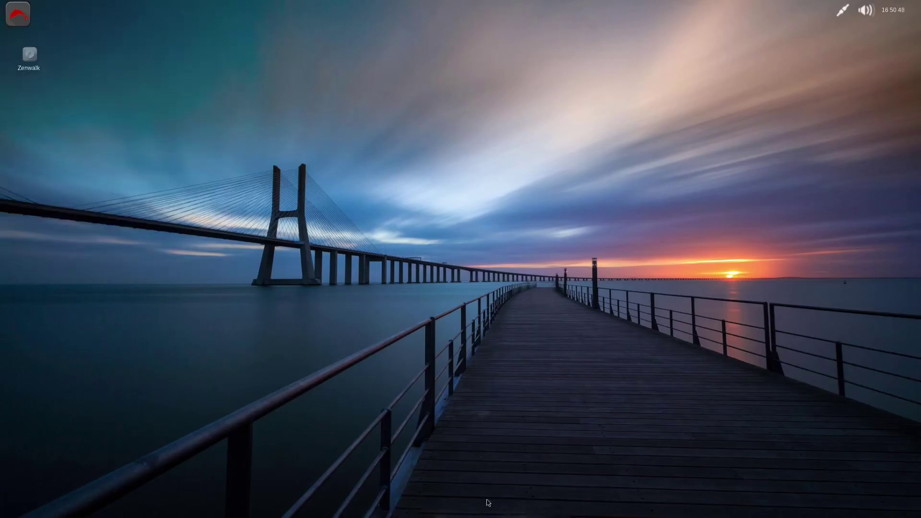